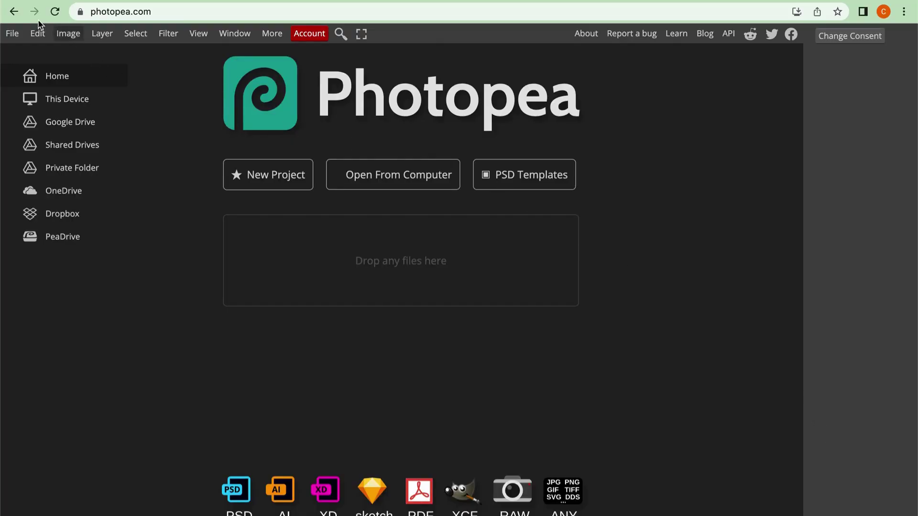
Start a new project at 4500 × 5400 pixels and 140 DPI, and expand its additional settings.
left_click(9, 33)
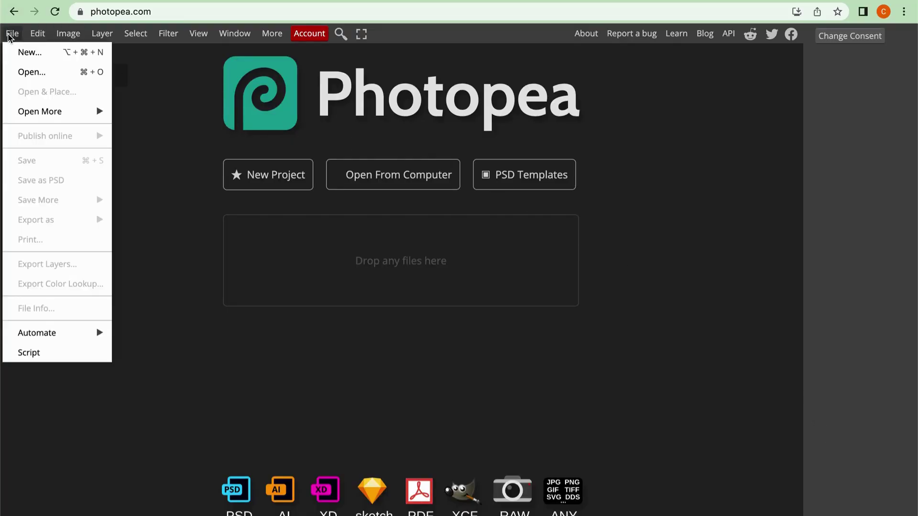
left_click(36, 56)
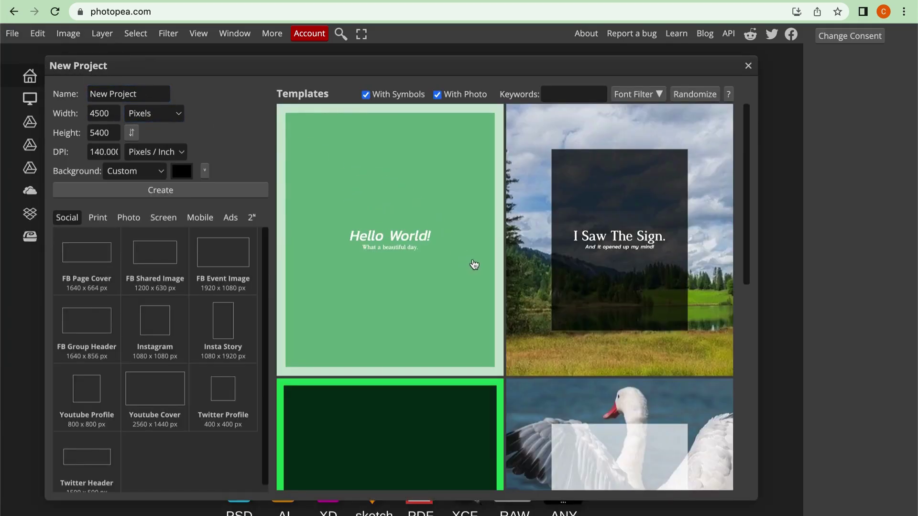
left_click(108, 134)
left_click(160, 125)
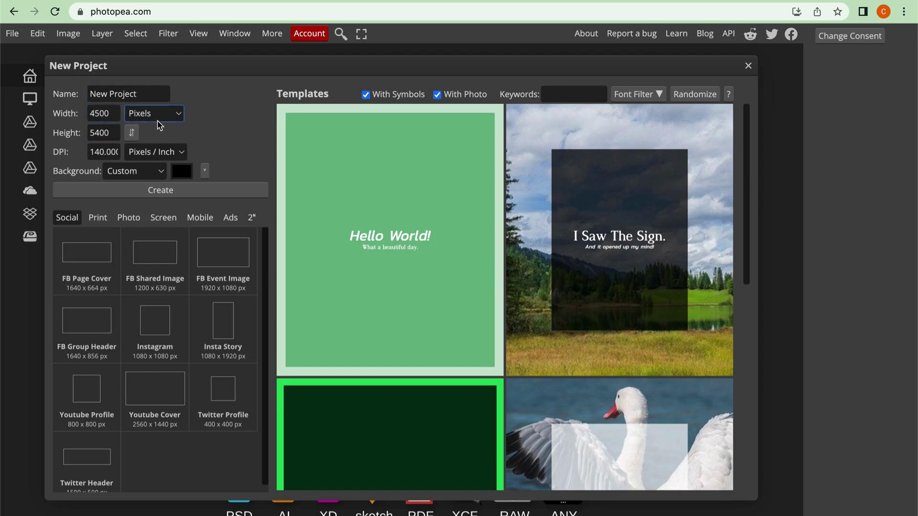
left_click(162, 150)
left_click(204, 170)
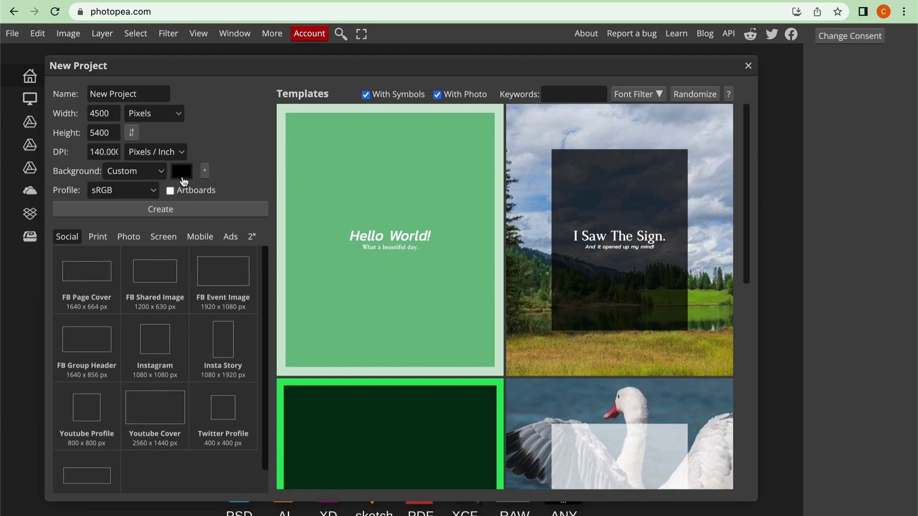
Set the new project's background to Black and create the document.
left_click(183, 178)
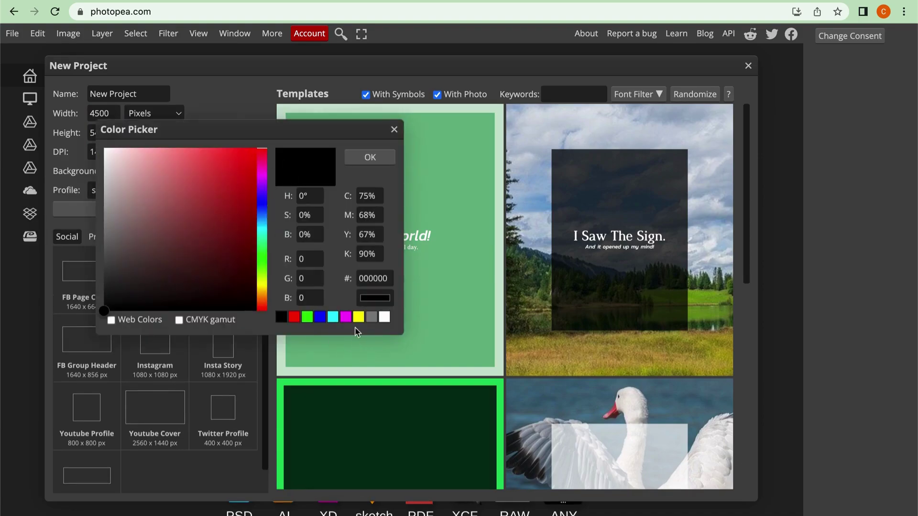
left_click(394, 130)
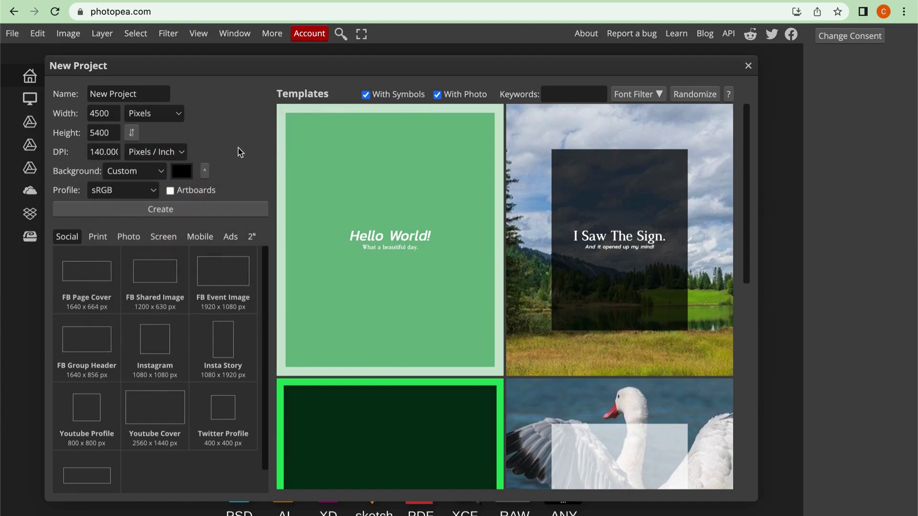
left_click(162, 171)
left_click(171, 173)
left_click(154, 176)
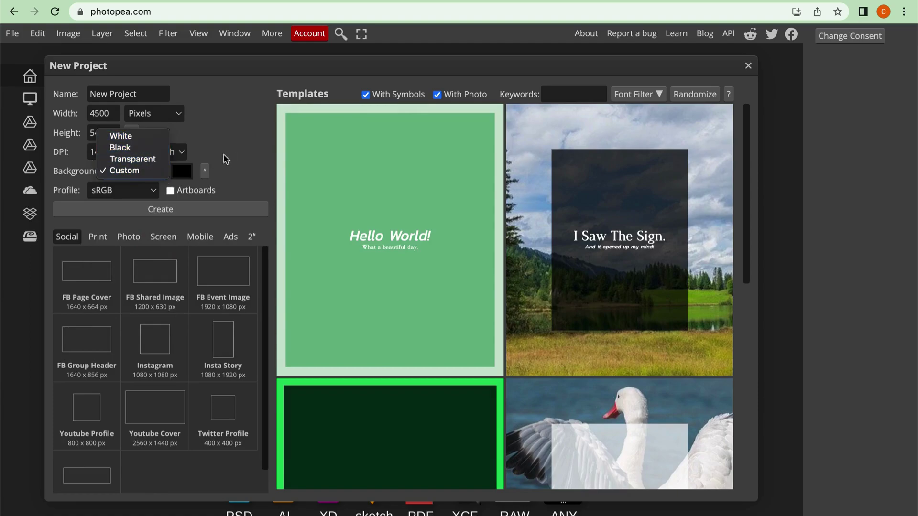
left_click(149, 148)
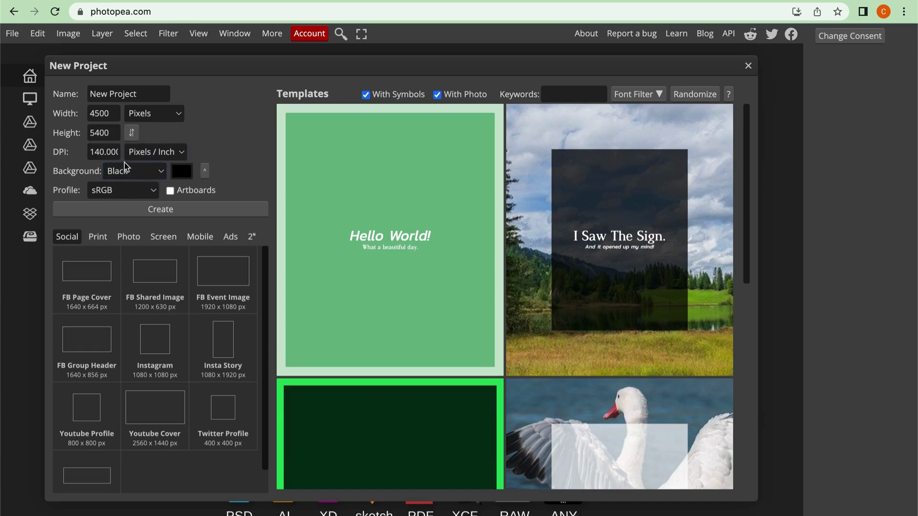
left_click(163, 215)
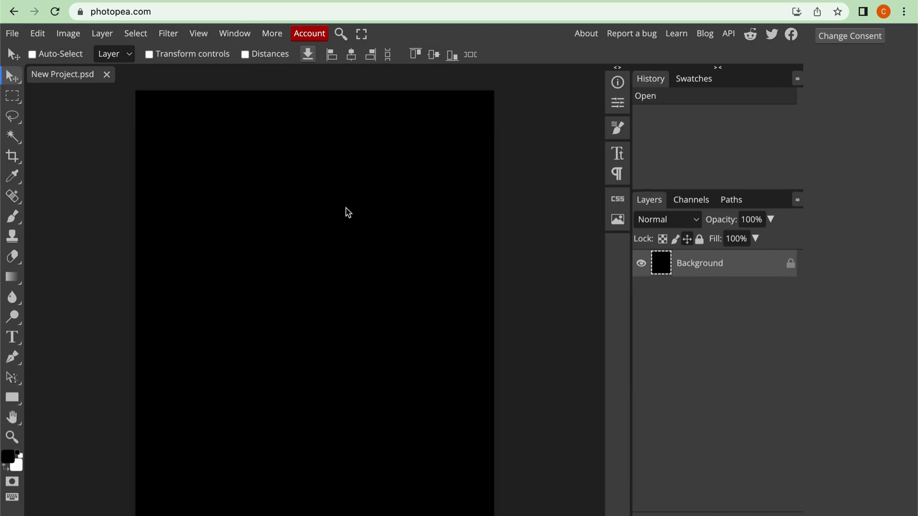
Place the image "Black fist in air.png" from the Canvva Creator Images folder into the document.
left_click(13, 34)
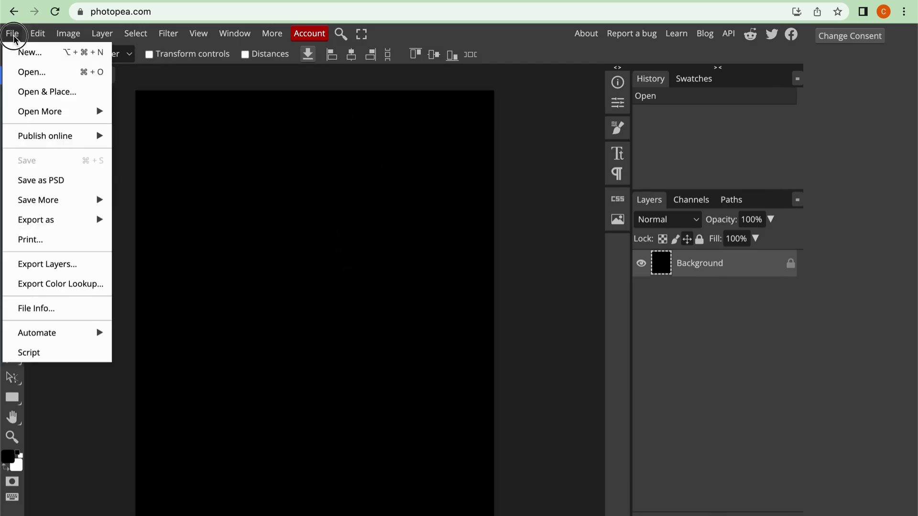
left_click(44, 91)
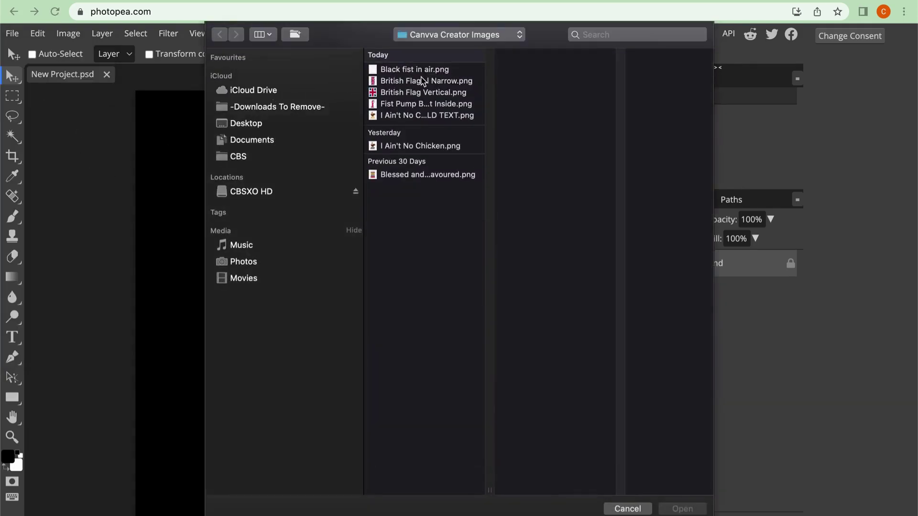
left_click(425, 71)
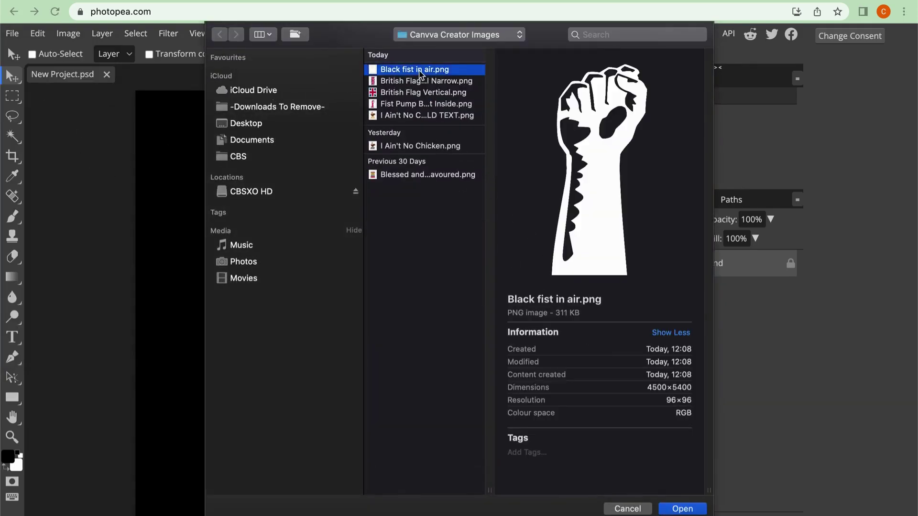
left_click(686, 510)
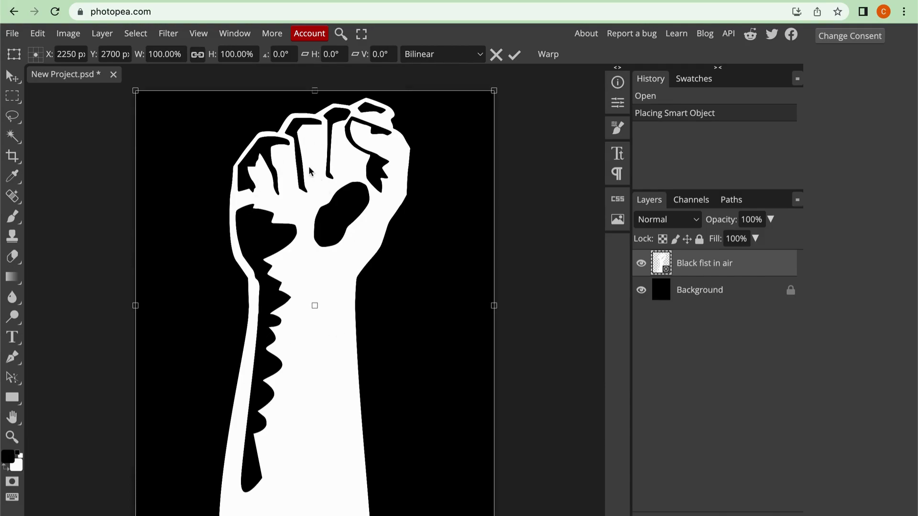
Place the image "British Flag Vertical Narrow.png" into the document above the fist layer.
left_click(13, 35)
left_click(73, 92)
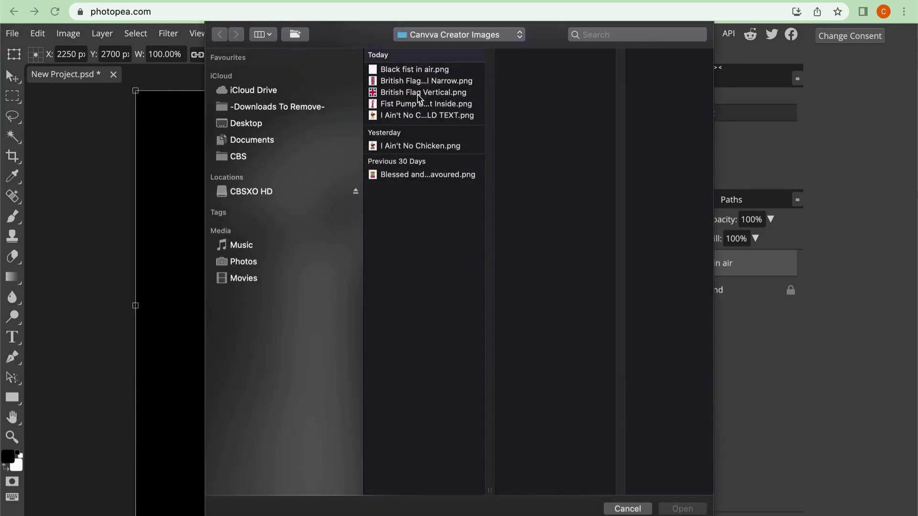
left_click(427, 82)
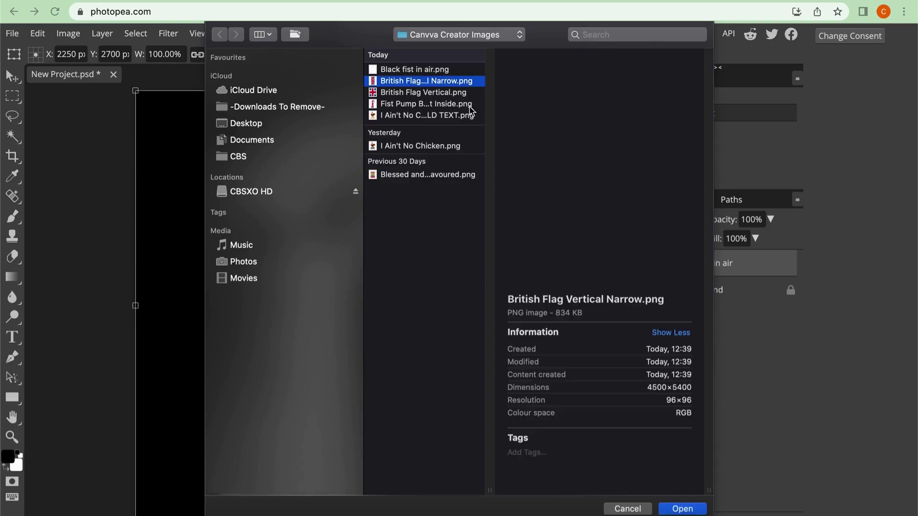
left_click(693, 511)
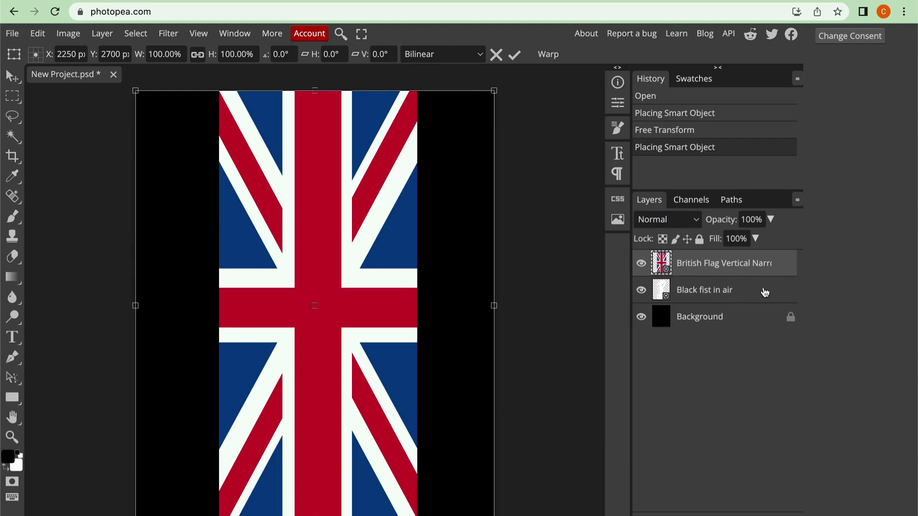
Try the British flag layer beneath the fist layer, and return it to the top of the stack.
left_click_drag(719, 273, 720, 294)
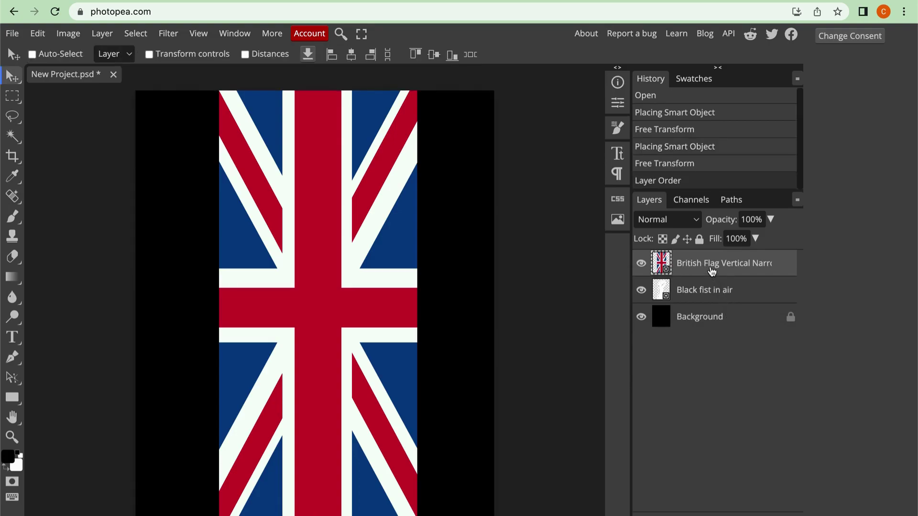
left_click_drag(712, 271, 714, 305)
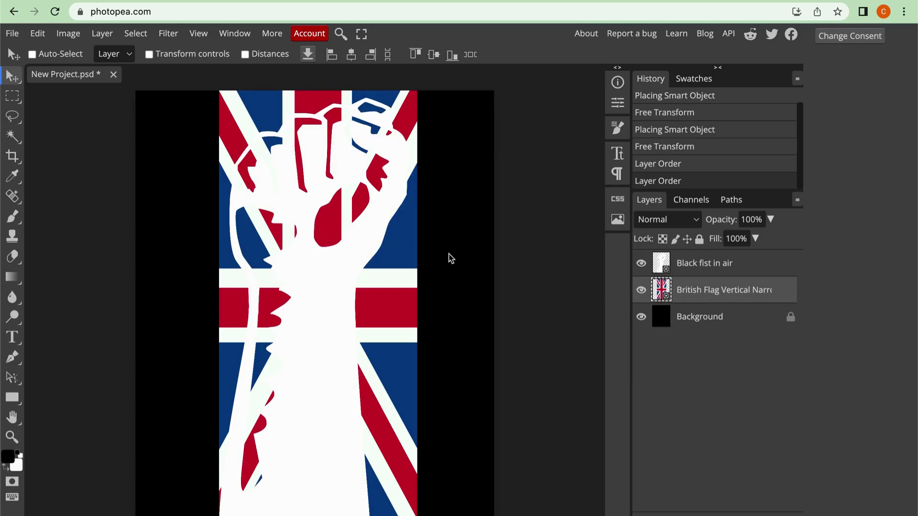
left_click_drag(715, 295, 712, 257)
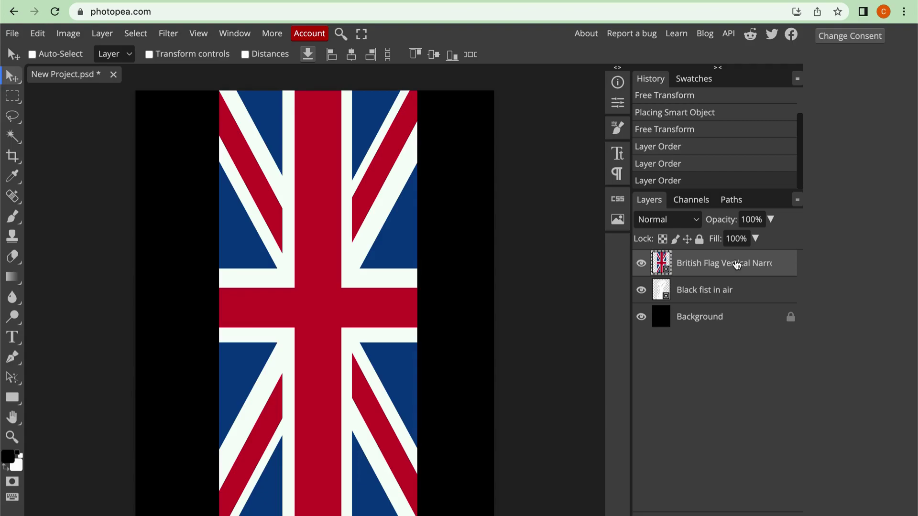
Clip the British flag layer to the fist layer with a clipping mask and shift the flag slightly left and down.
left_click(734, 266, "alt")
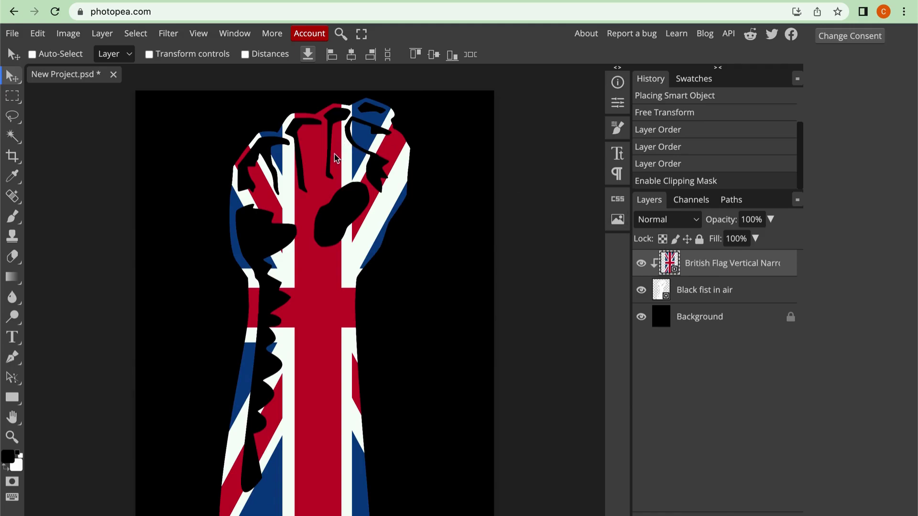
mouse_move(321, 320)
left_mouse_down()
mouse_move(336, 300)
mouse_move(300, 312)
mouse_move(293, 275)
mouse_move(301, 330)
mouse_move(332, 336)
mouse_move(359, 326)
mouse_move(371, 303)
mouse_move(333, 337)
mouse_move(313, 324)
left_mouse_up()
Delete the black Background layer so that the fist artwork has a transparent background.
key("alt+comma")
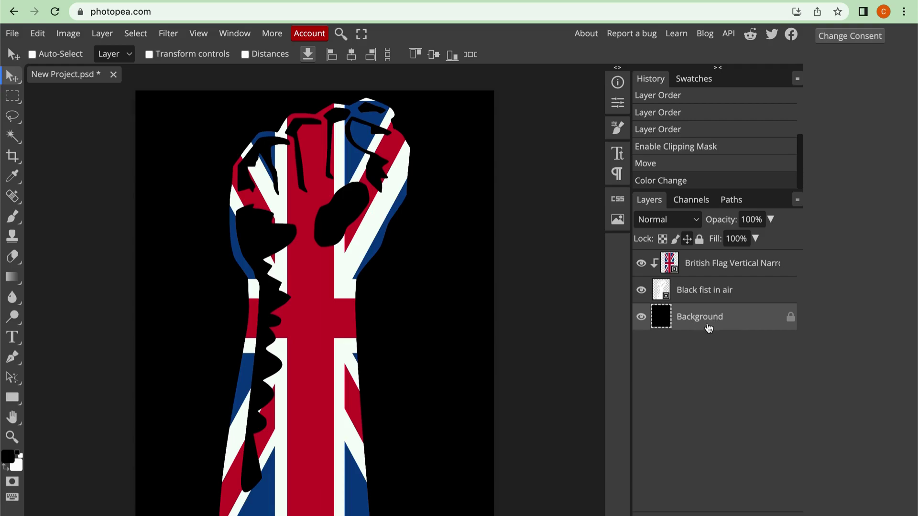
left_click(750, 318)
key("Delete")
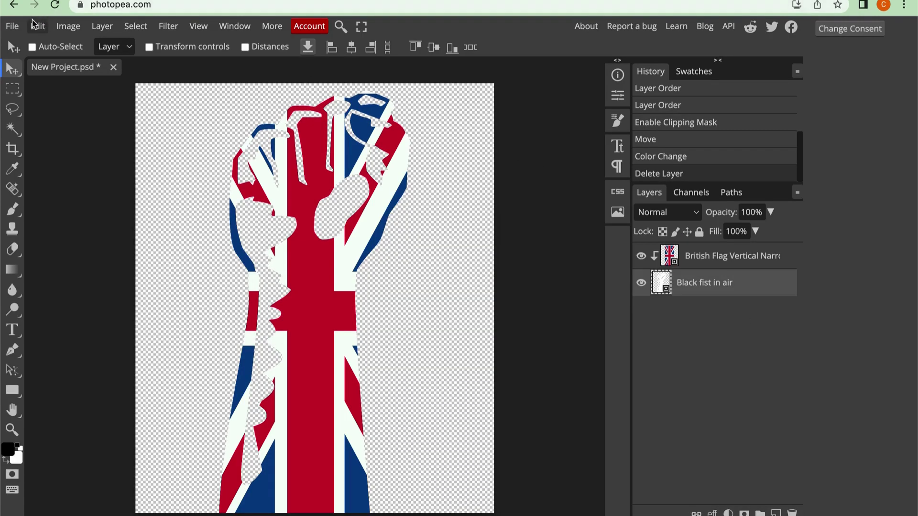
Start exporting the artwork as a PNG and name the file "Brit Fist Pump".
left_click(12, 26)
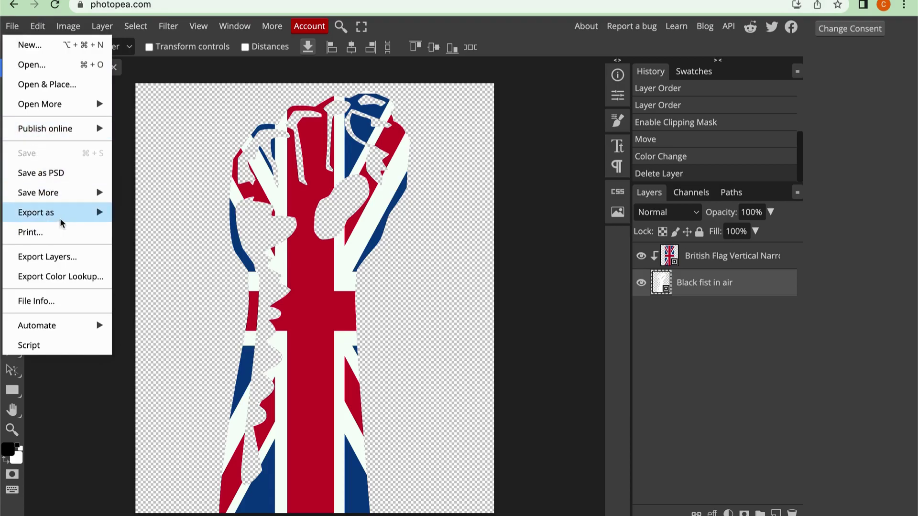
mouse_move(72, 218)
left_click(147, 218)
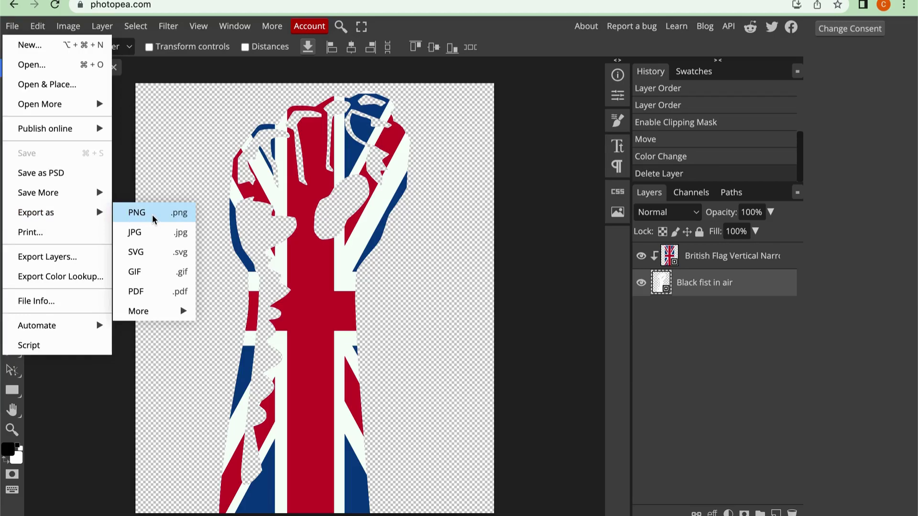
left_click(155, 218)
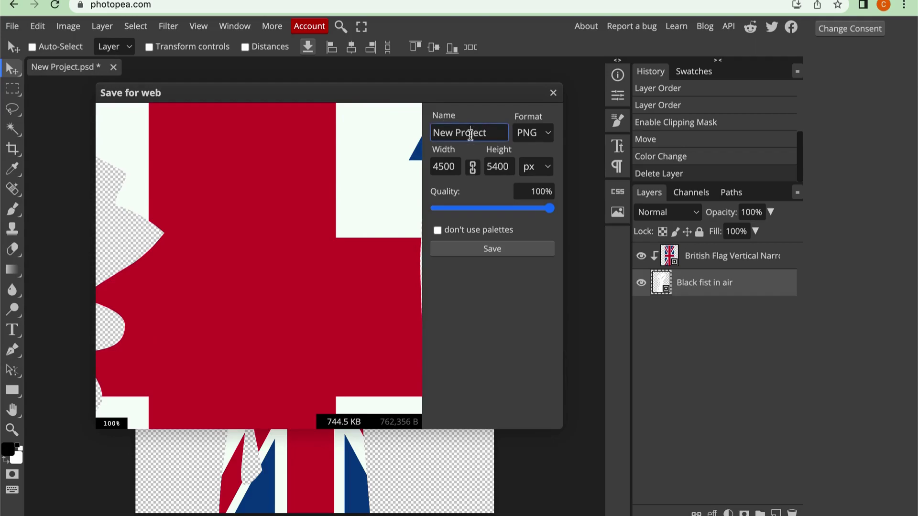
double_click(471, 134)
triple_click(471, 134)
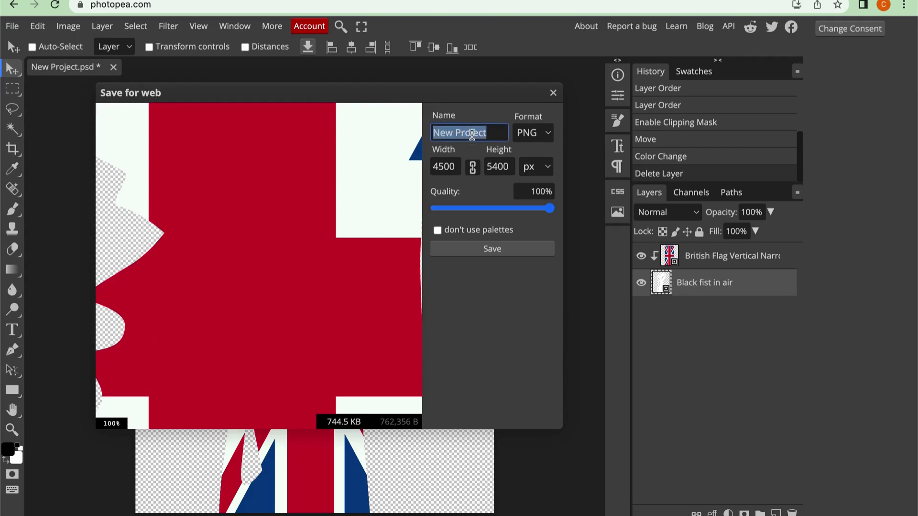
type("Brit Fist")
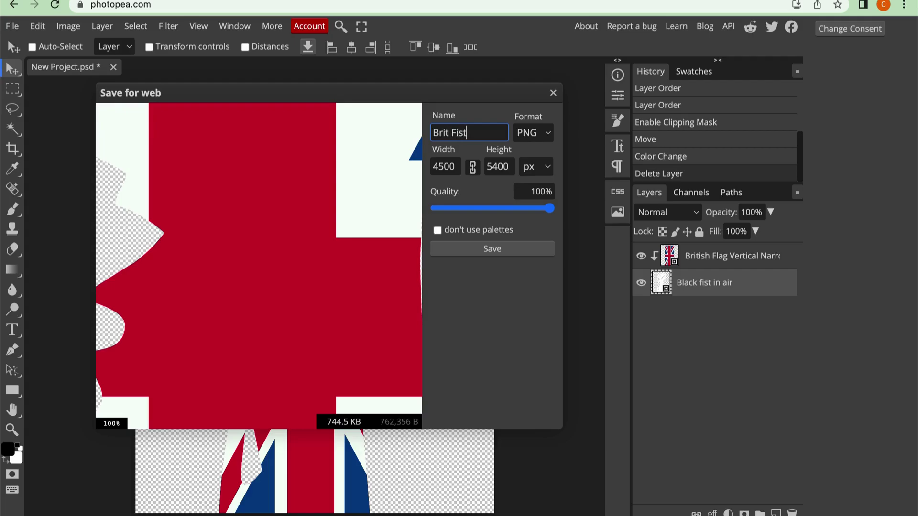
type(" Pump")
Keep the PNG format at 4500 × 5400 px and save the export in the Canvva Creator Images folder.
left_click(548, 135)
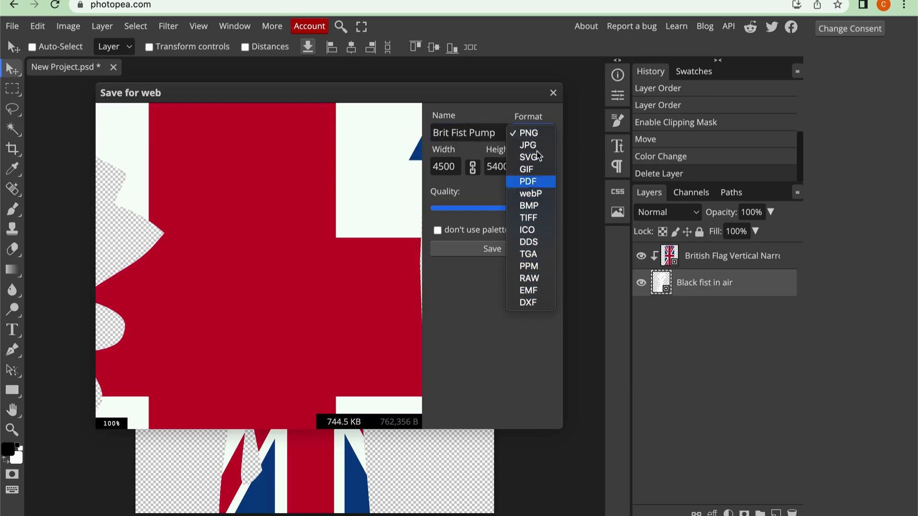
left_click(538, 138)
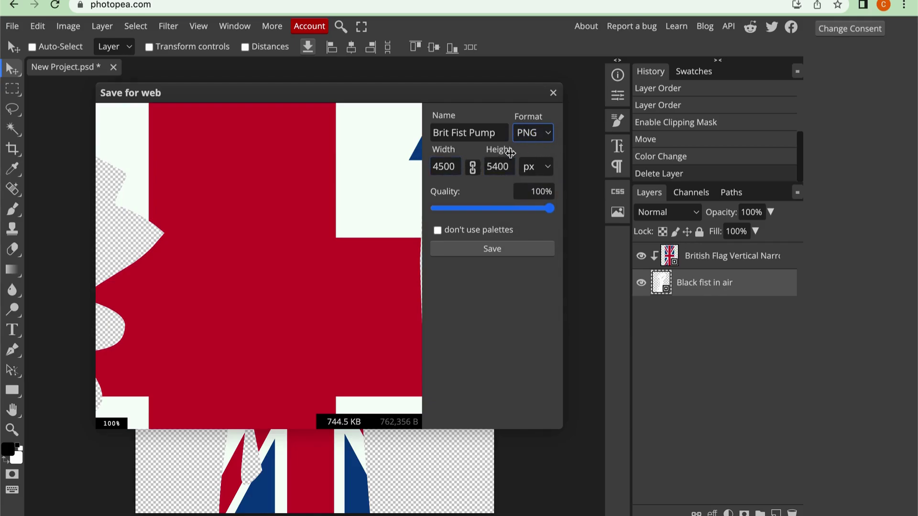
left_click(502, 165)
left_click(540, 249)
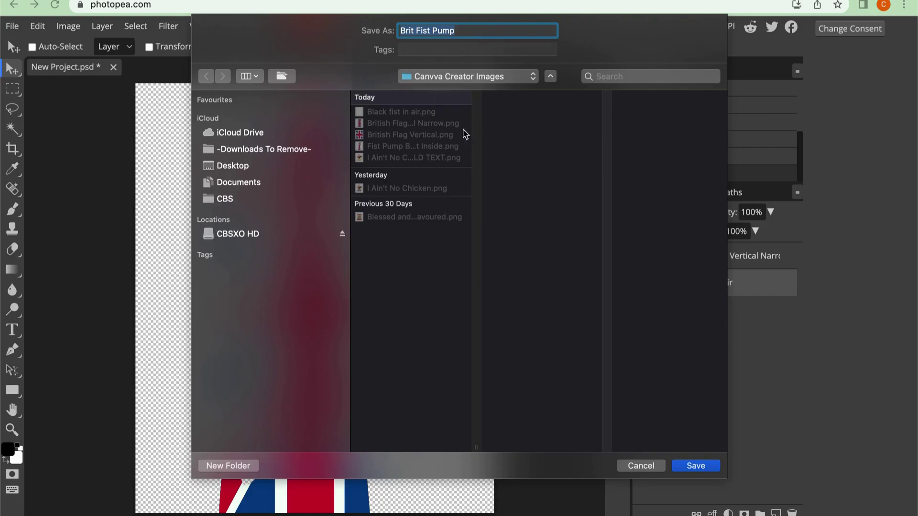
left_click(709, 471)
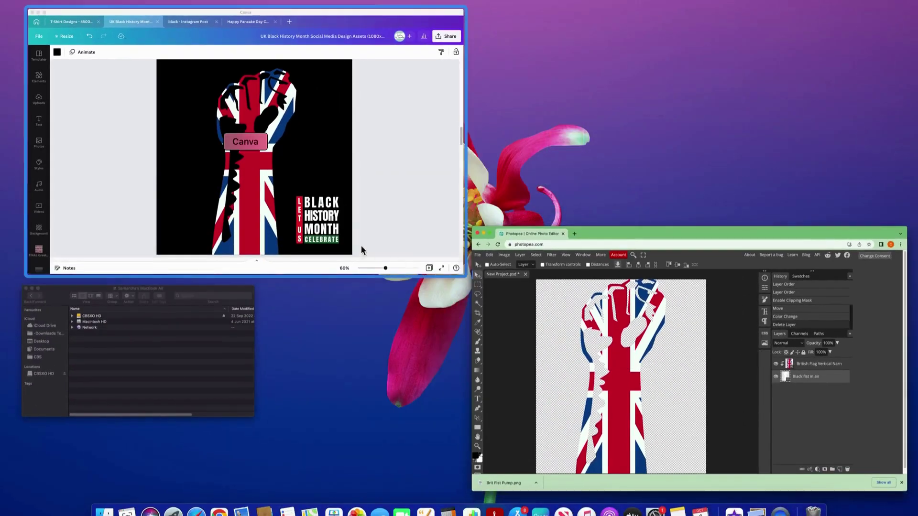
Switch to Canva, where the UK Black History Month social media design is open.
left_click(361, 246)
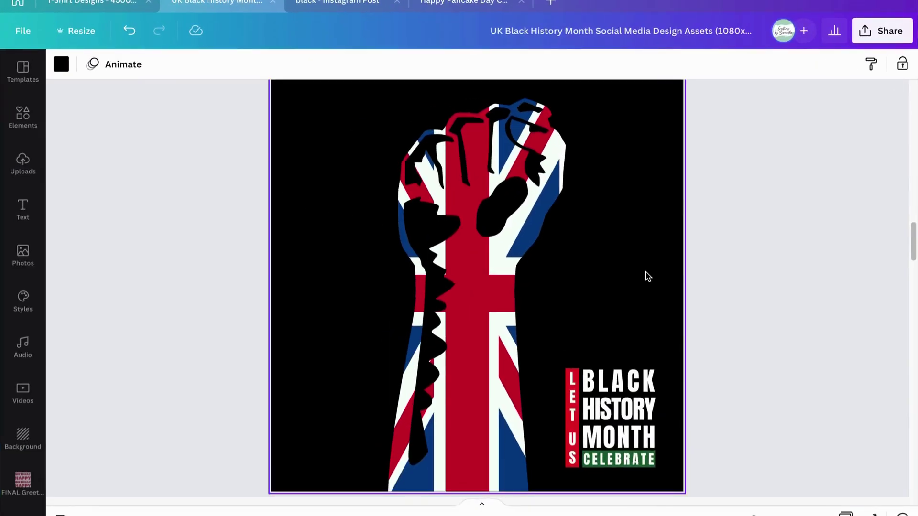